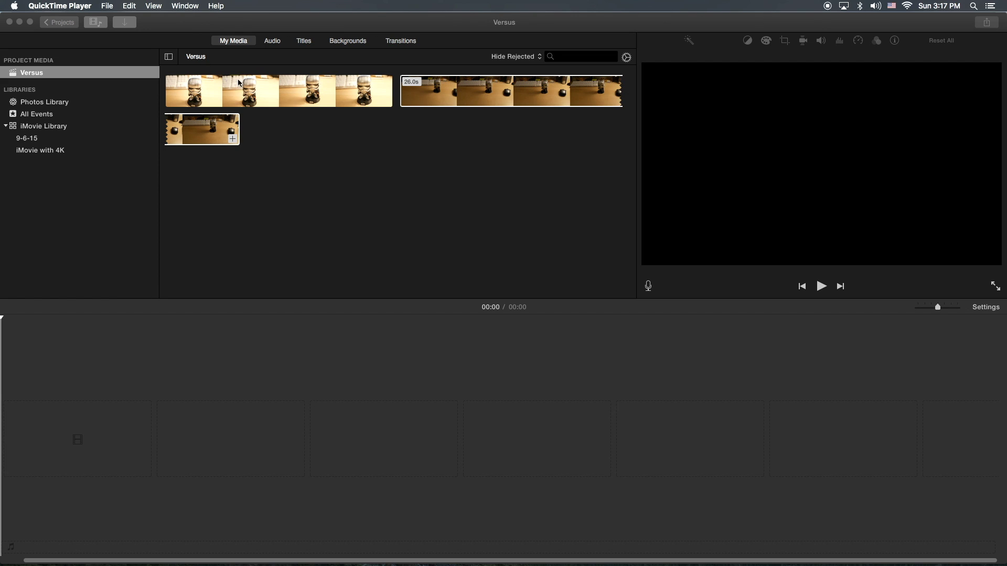
# - Switch from QuickTime Player to the iMovie Versus project
pyautogui.click(371, 162)
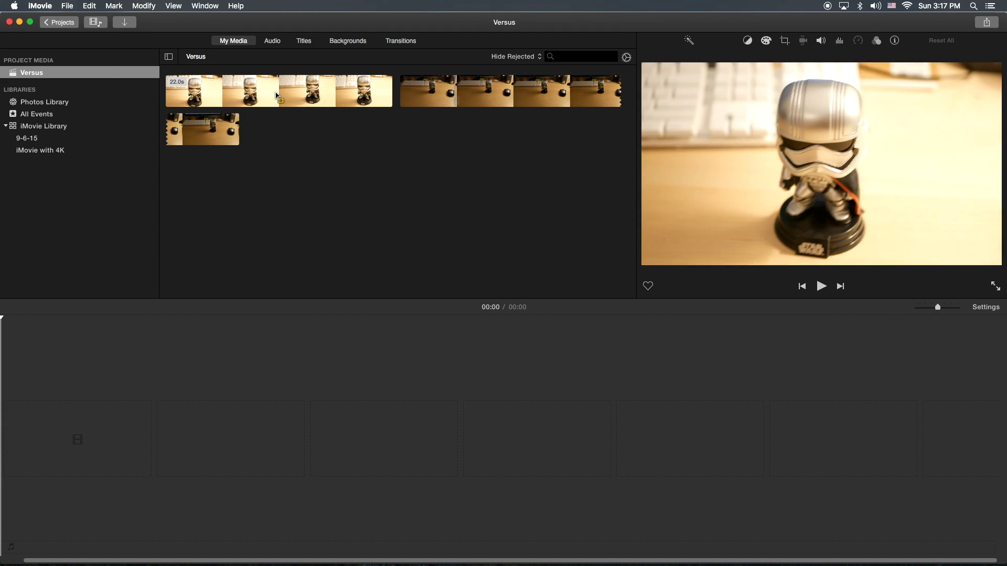
# - Add the close-up figurine clip to the empty timeline
pyautogui.moveTo(278, 95); pyautogui.dragTo(63, 434)
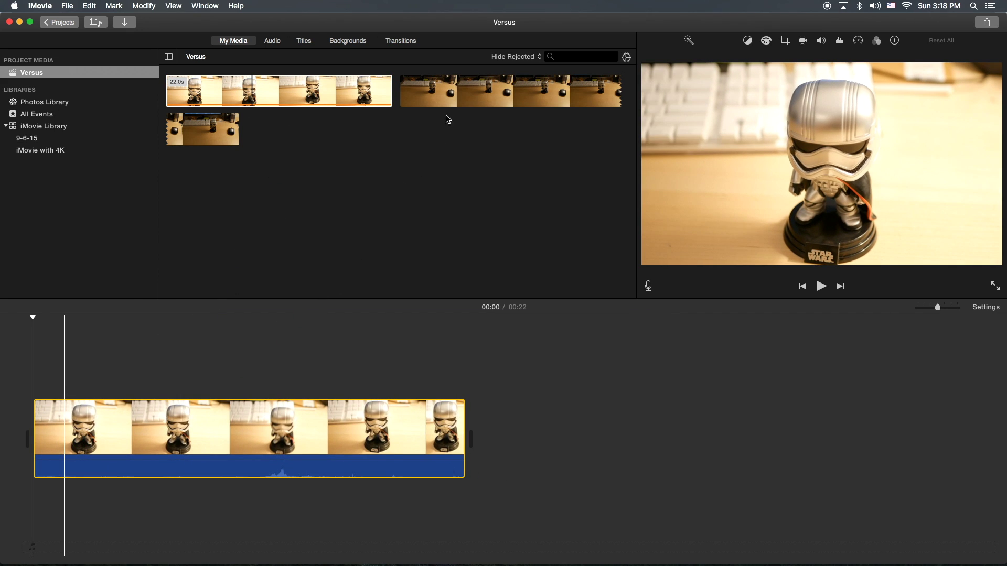
pyautogui.click(450, 97)
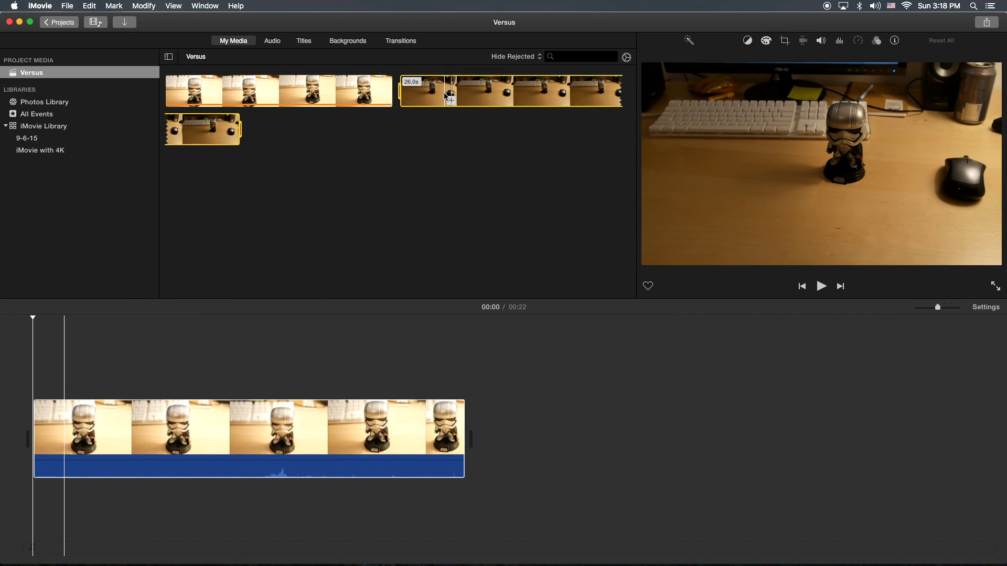
pyautogui.click(234, 434)
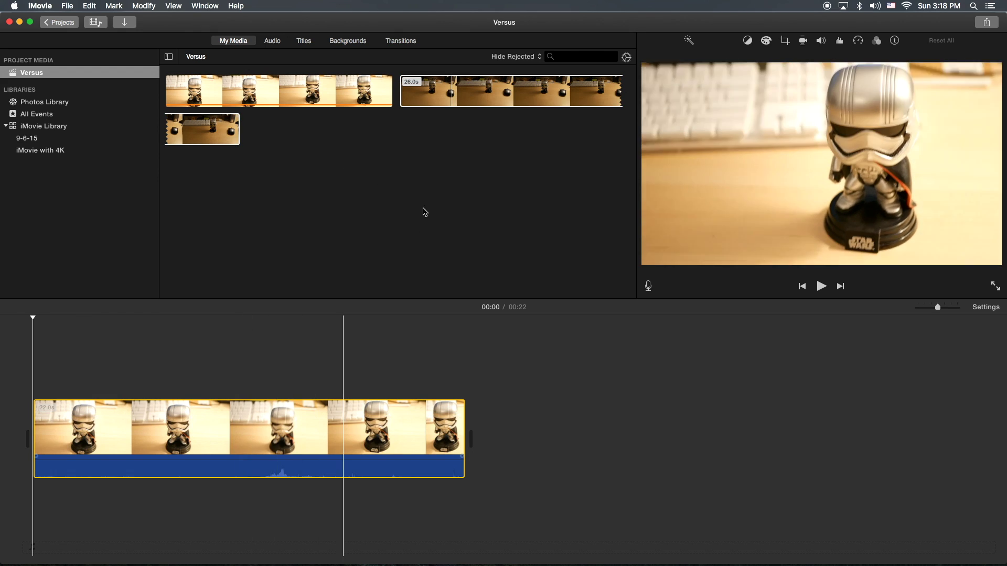
# - Connect the desk shot above the close-up clip and trim it to 22.0s
pyautogui.click(442, 92)
pyautogui.moveTo(442, 92); pyautogui.dragTo(18, 360)
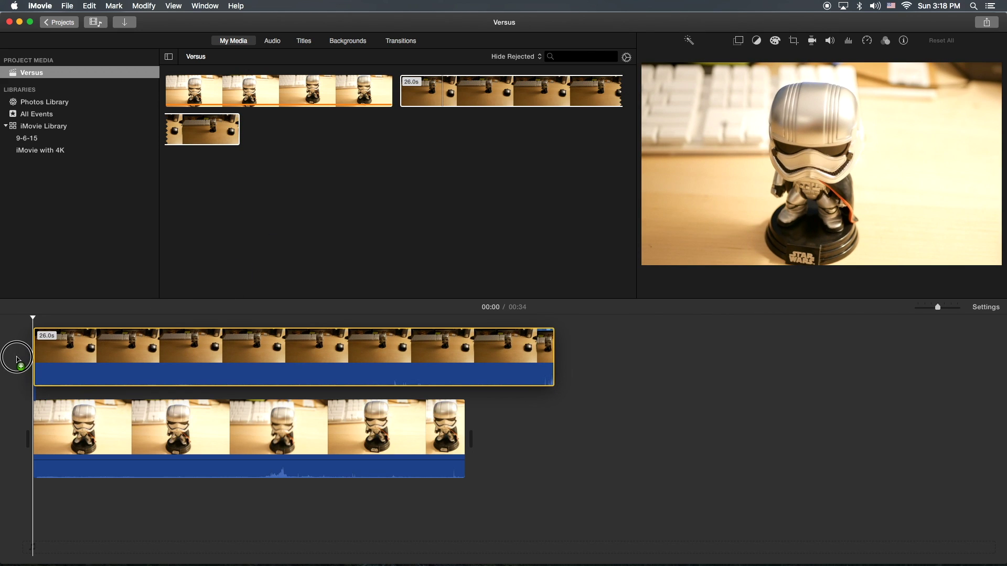
pyautogui.click(287, 362)
pyautogui.moveTo(554, 354); pyautogui.dragTo(461, 360)
# - Finish the 22.0s trim and set the desk shot's overlay to Side by Side
pyautogui.click(404, 361)
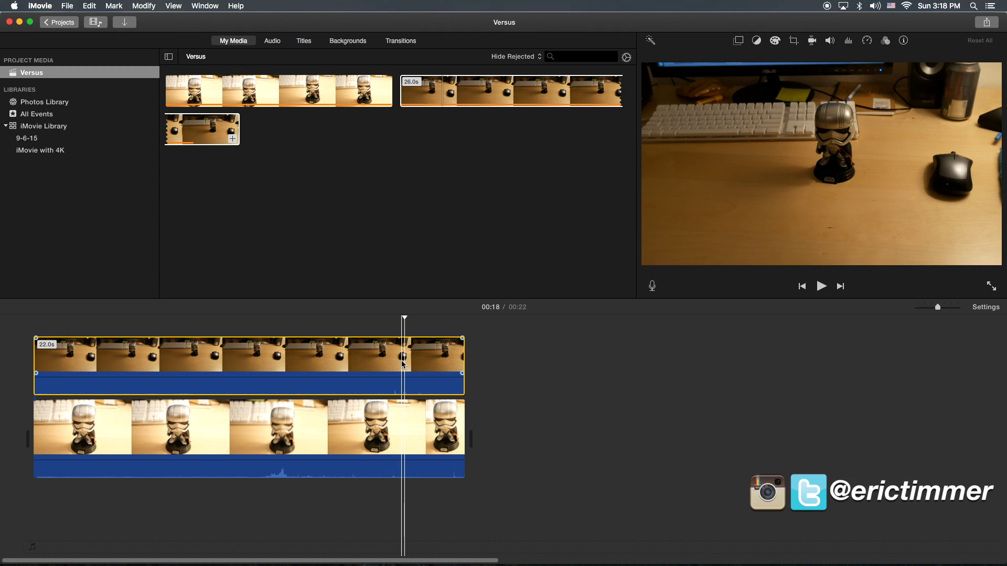
pyautogui.click(738, 42)
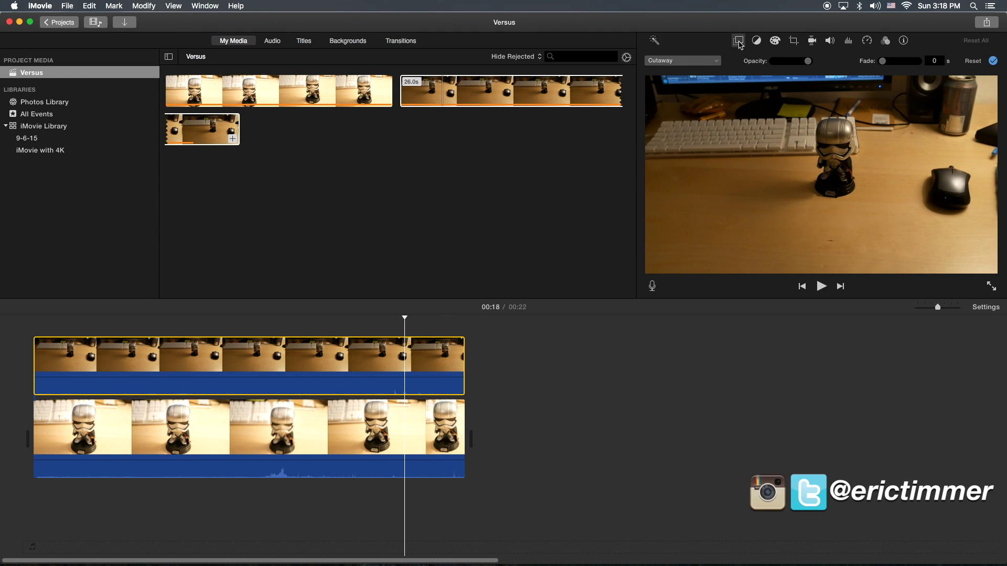
pyautogui.click(717, 61)
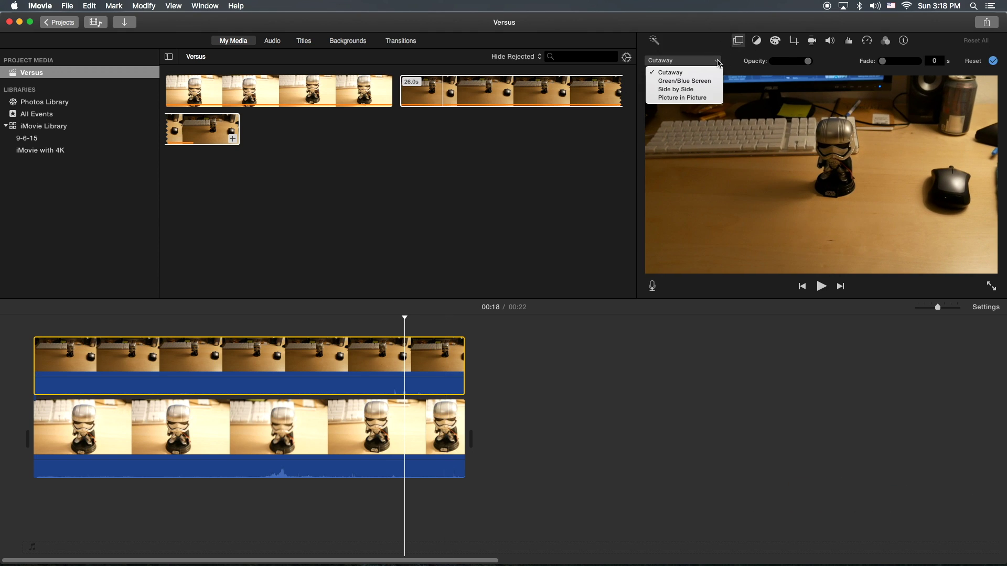
pyautogui.click(704, 90)
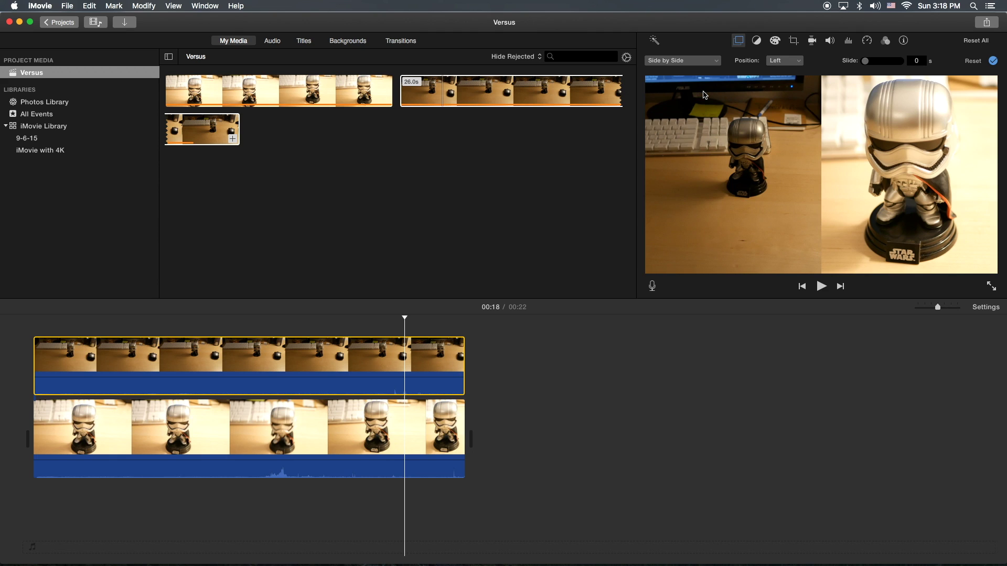
# - Try the Right and Top split positions, ending with the desk shot at Bottom
pyautogui.click(800, 61)
pyautogui.click(798, 70)
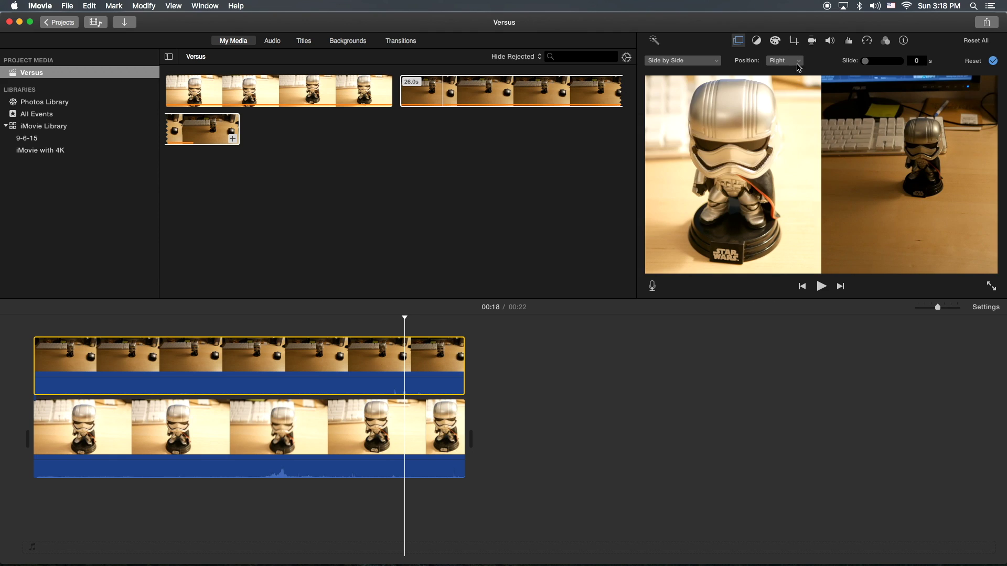
pyautogui.click(798, 62)
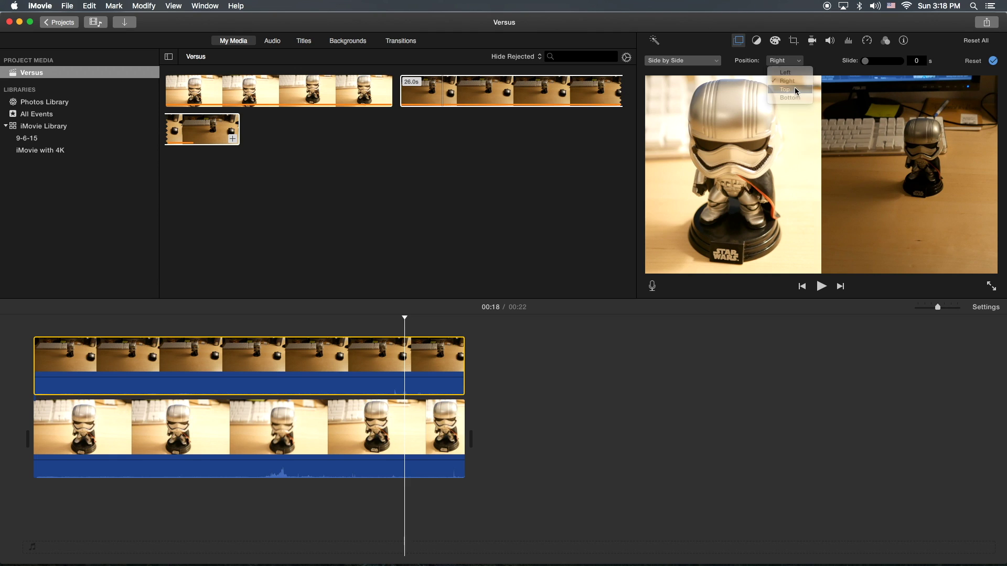
pyautogui.click(794, 89)
pyautogui.click(799, 62)
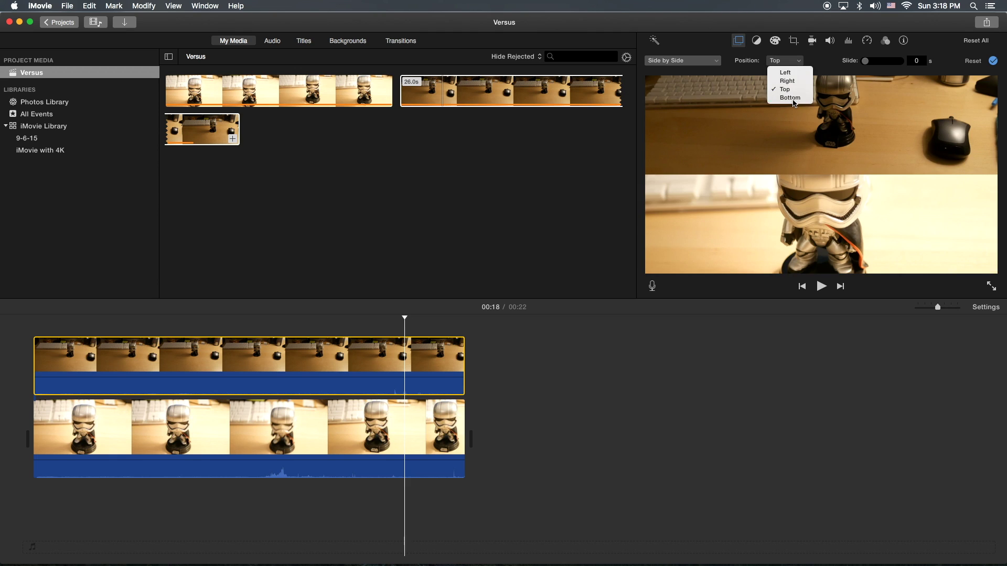
pyautogui.click(791, 97)
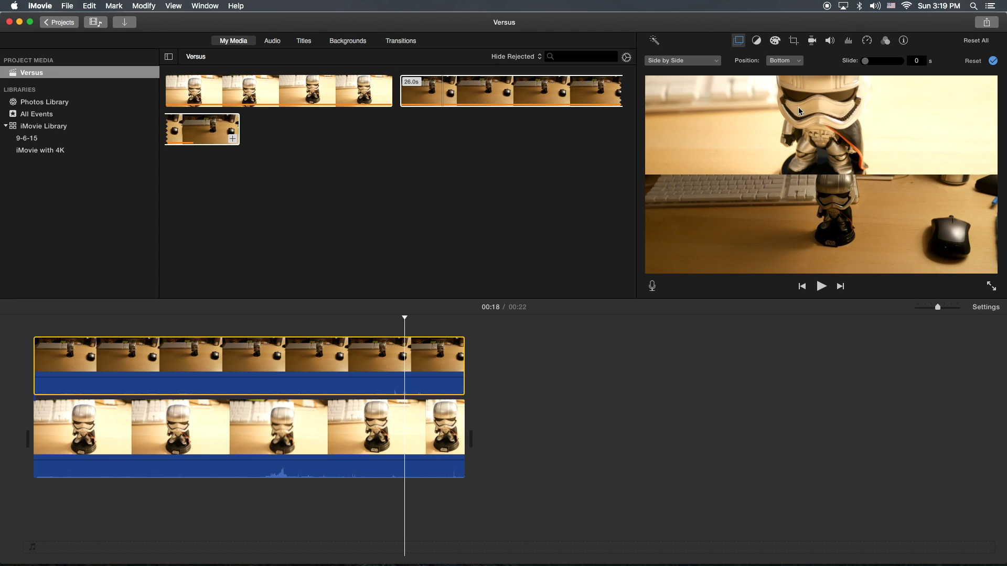
# - Crop the desk shot to fill with a tight frame around the figurine
pyautogui.click(795, 42)
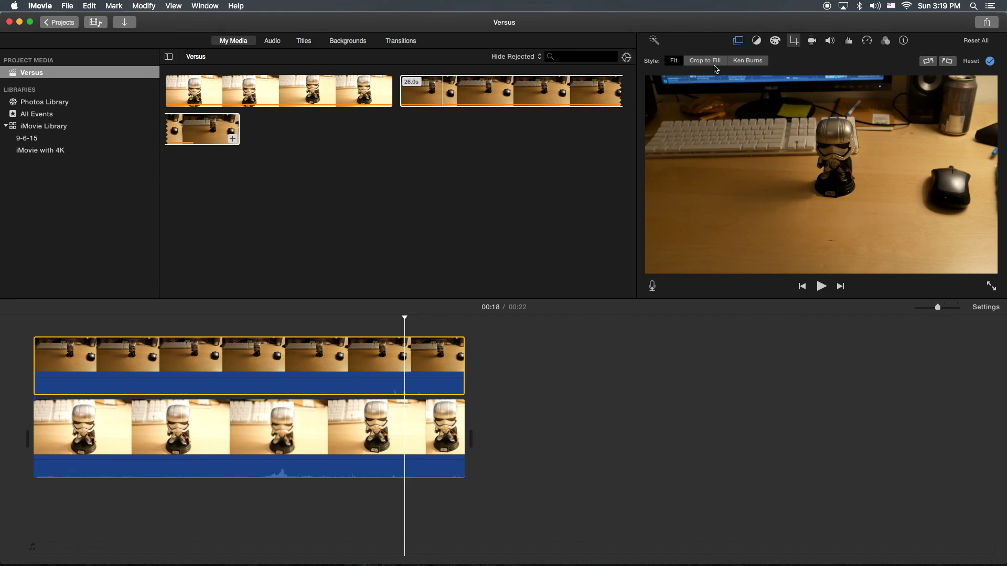
pyautogui.click(714, 62)
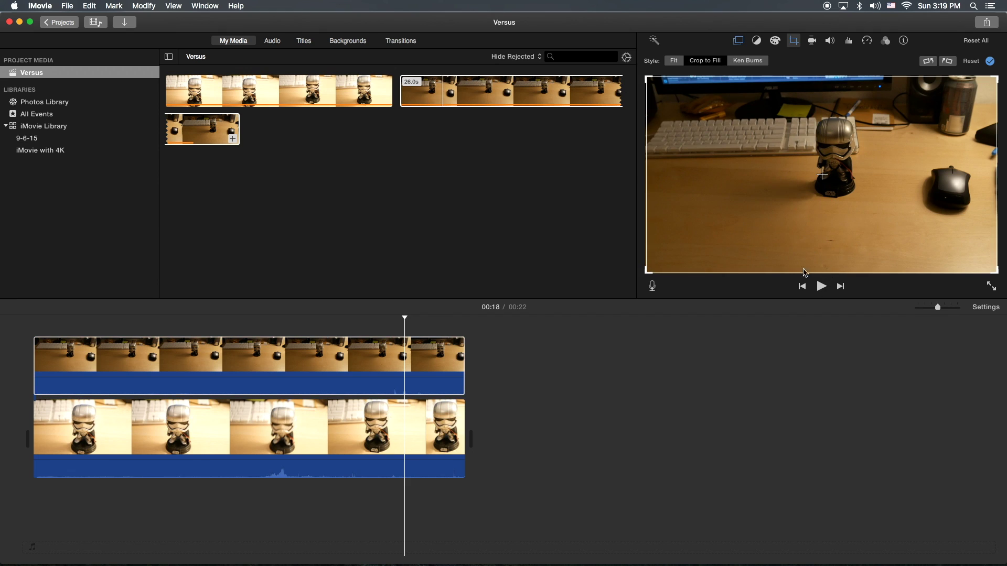
pyautogui.moveTo(649, 270); pyautogui.dragTo(707, 237)
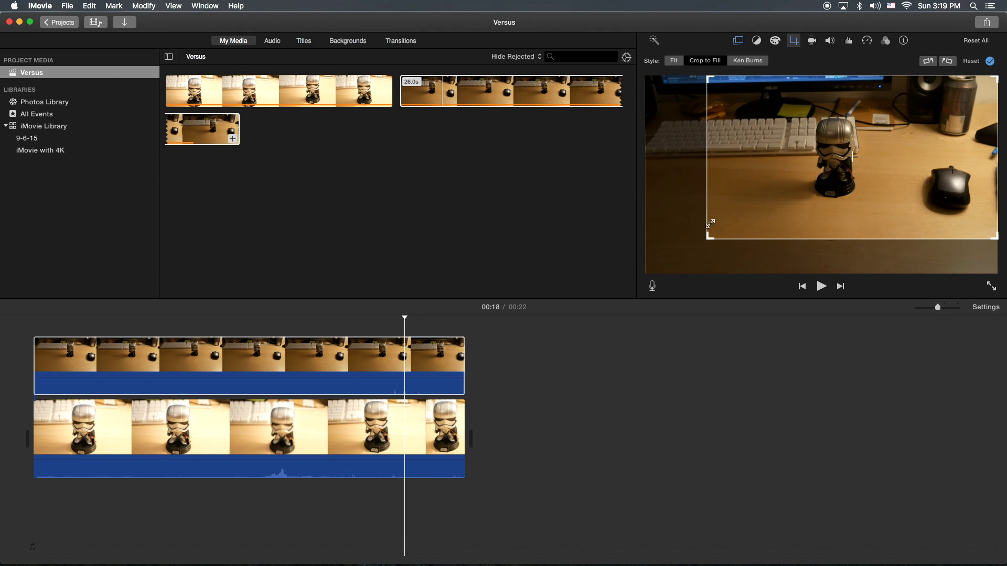
pyautogui.moveTo(798, 207); pyautogui.dragTo(787, 205)
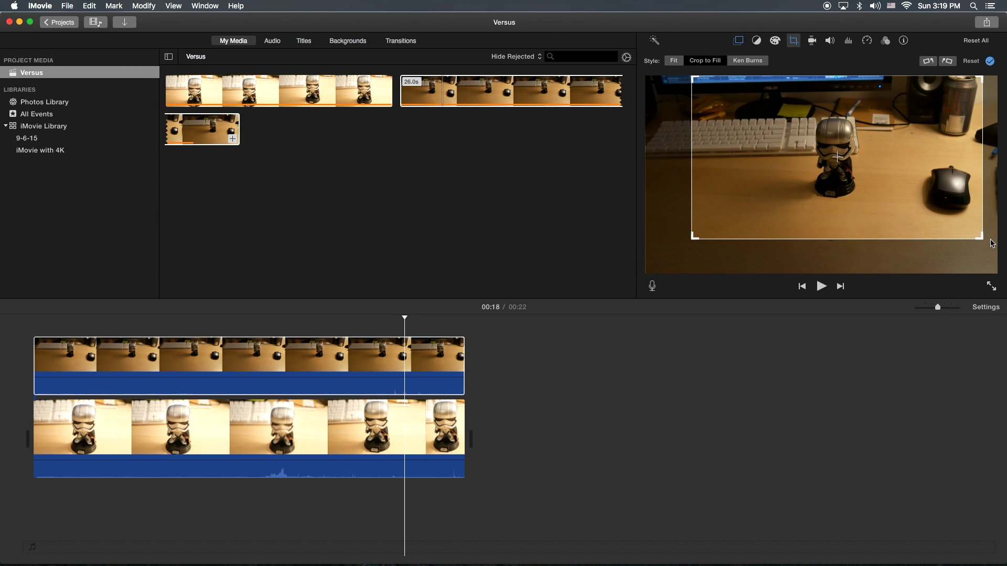
pyautogui.moveTo(984, 239); pyautogui.dragTo(924, 208)
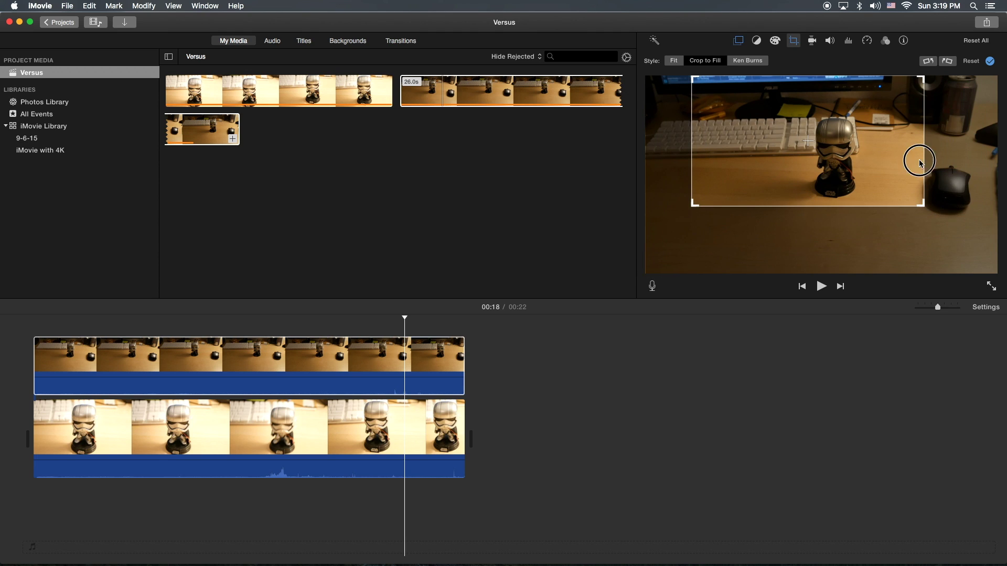
pyautogui.moveTo(915, 158); pyautogui.dragTo(947, 177)
pyautogui.click(991, 62)
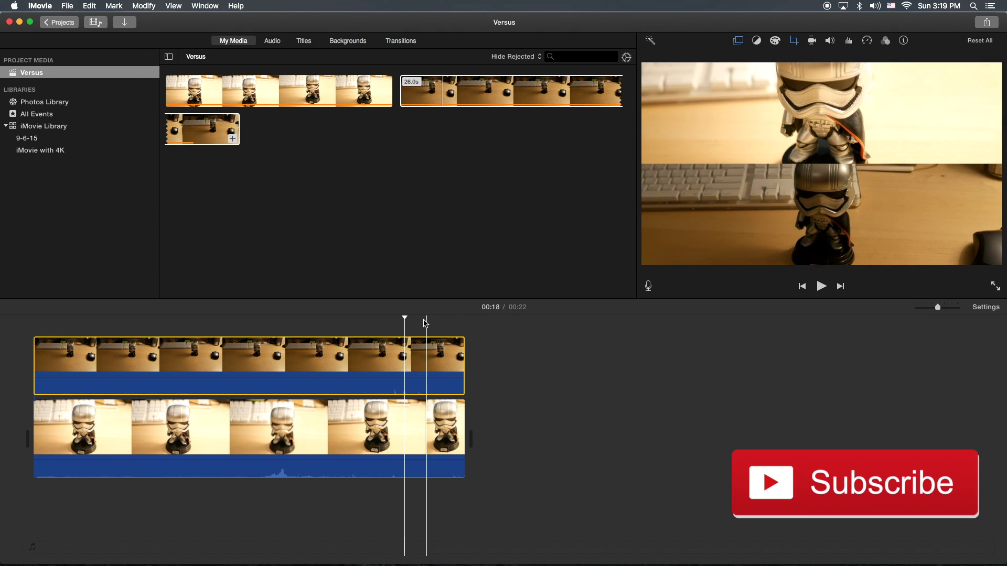
# - Crop the close-up clip to fill, tightening it on the figurine, and preview the split
pyautogui.moveTo(407, 317); pyautogui.dragTo(384, 326)
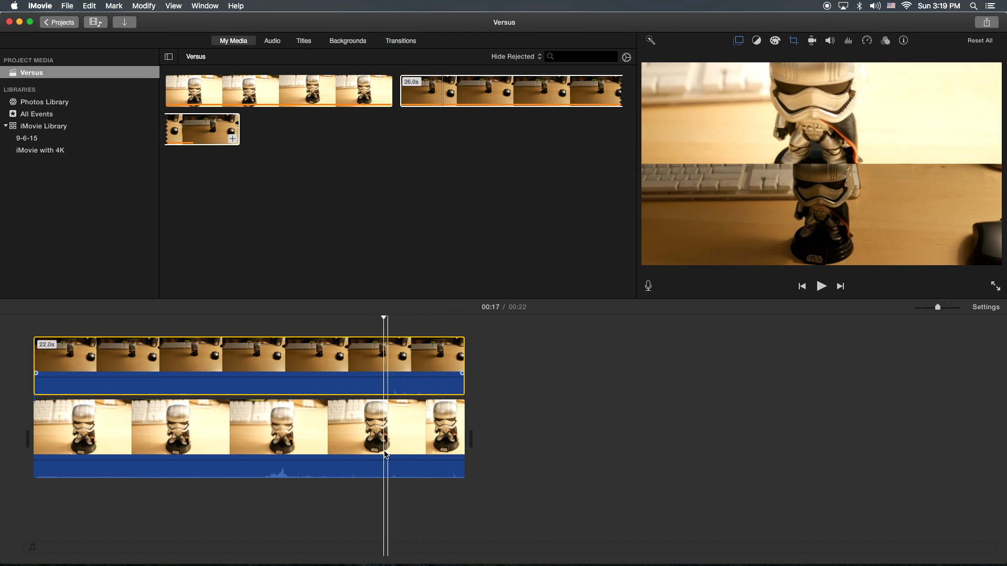
pyautogui.click(385, 437)
pyautogui.click(790, 43)
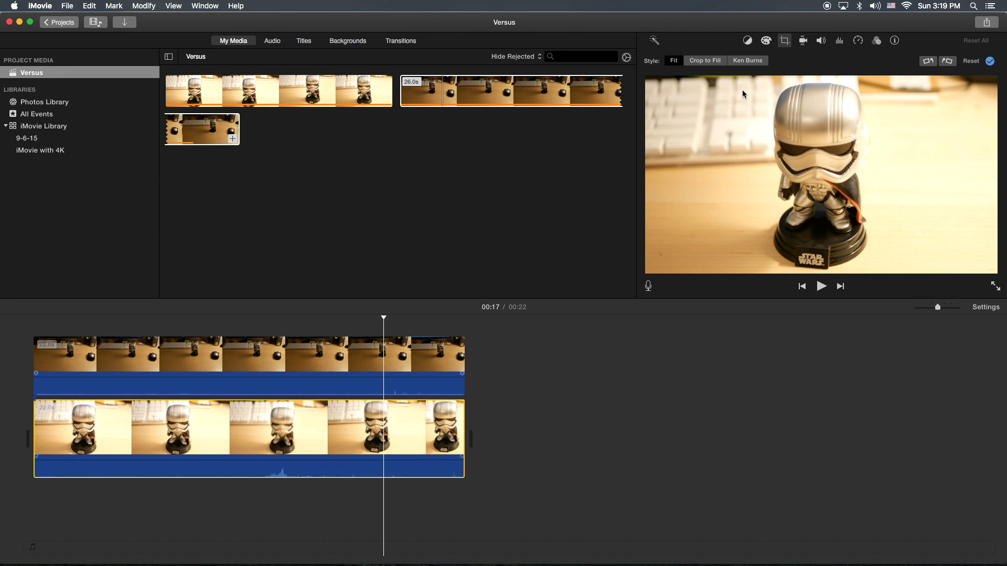
pyautogui.click(721, 62)
pyautogui.moveTo(994, 79); pyautogui.dragTo(938, 126)
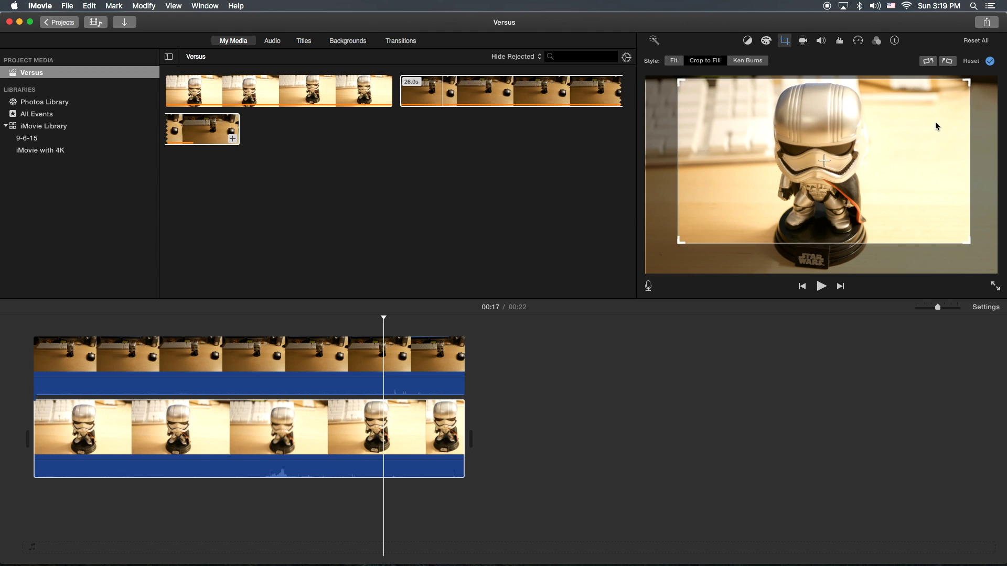
pyautogui.click(989, 62)
pyautogui.click(325, 412)
pyautogui.moveTo(384, 318); pyautogui.dragTo(356, 334)
# - Try Right and Left split positions for the desk shot, then settle on Top
pyautogui.click(366, 358)
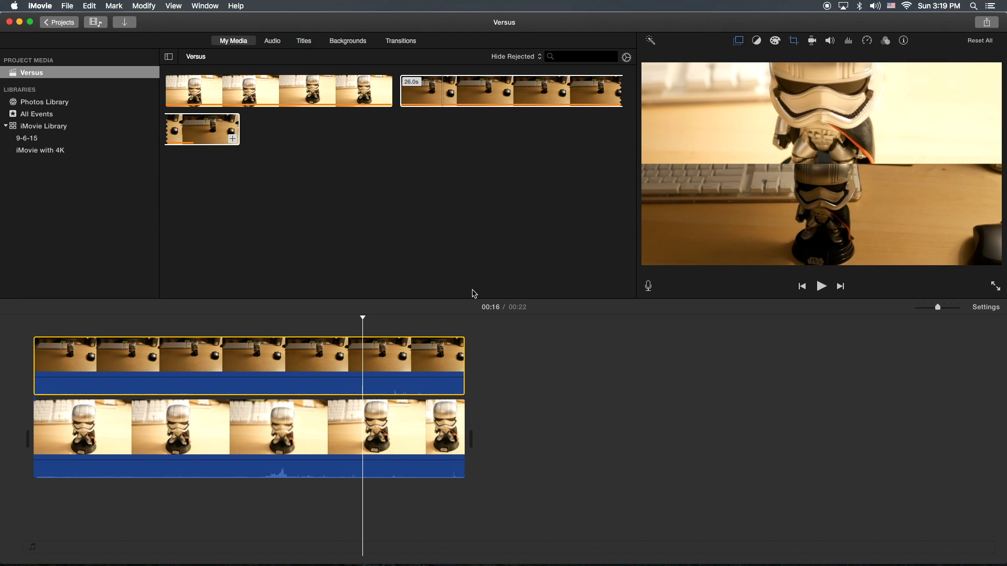
pyautogui.click(739, 41)
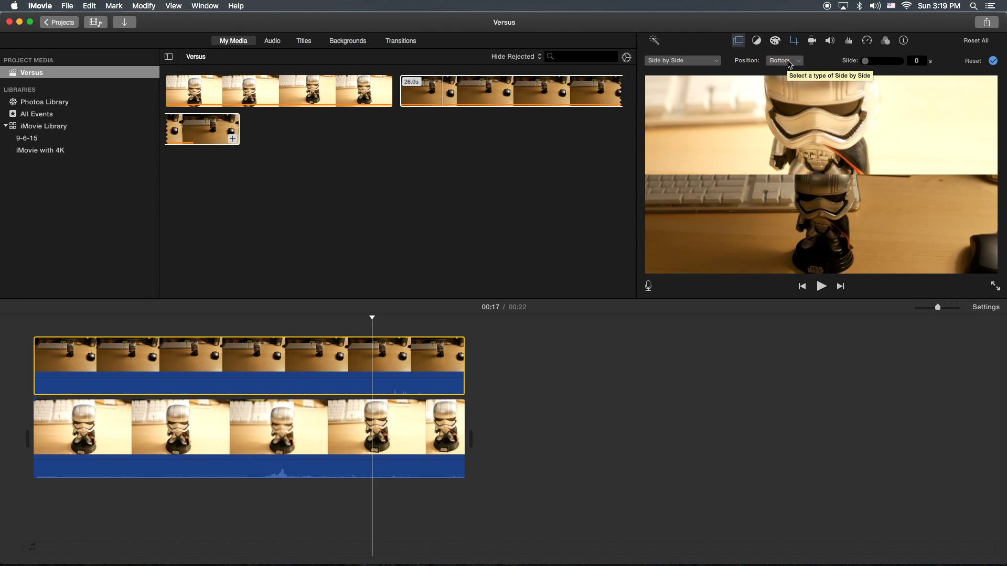
pyautogui.click(784, 60)
pyautogui.click(795, 91)
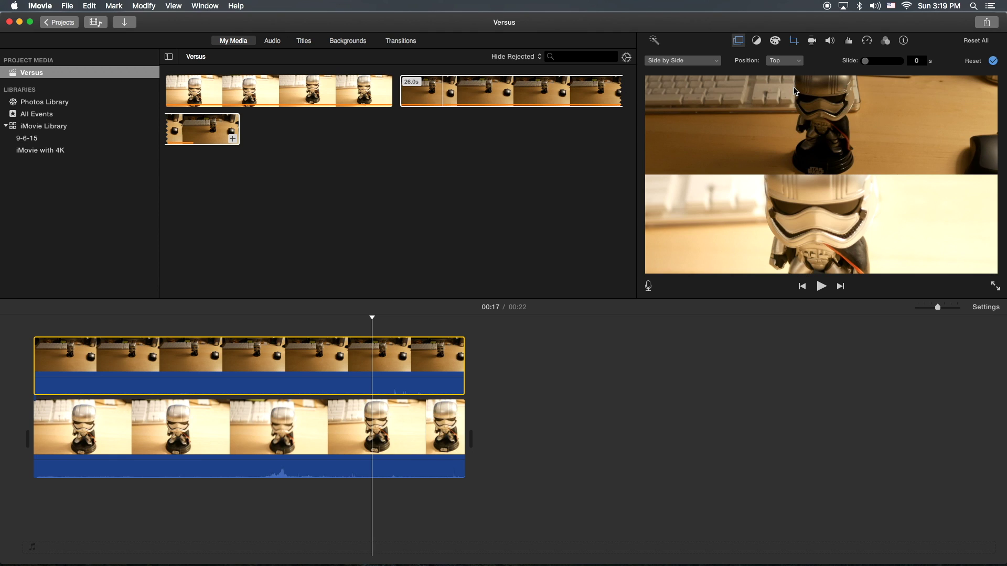
pyautogui.click(796, 63)
pyautogui.click(796, 97)
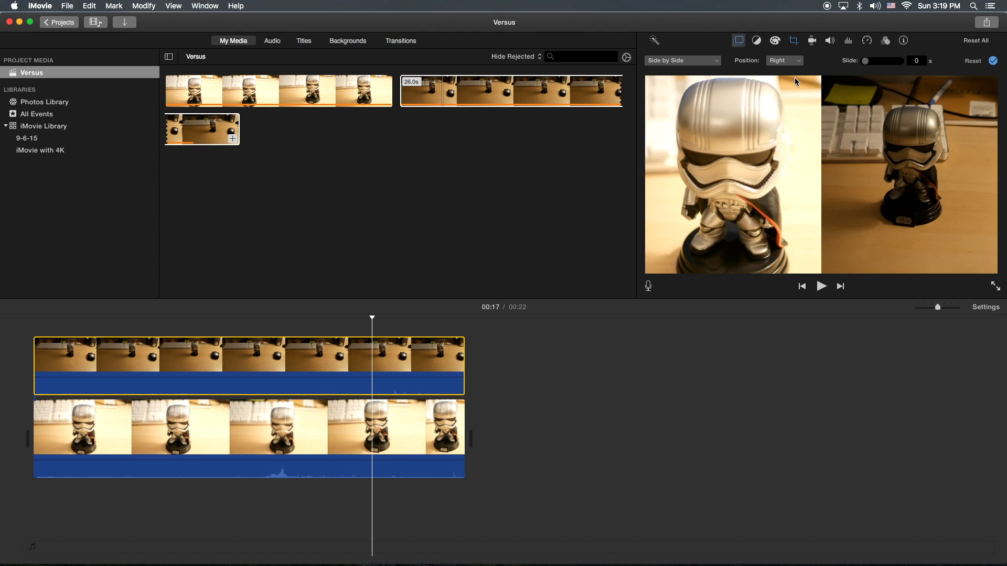
pyautogui.click(794, 63)
pyautogui.click(794, 74)
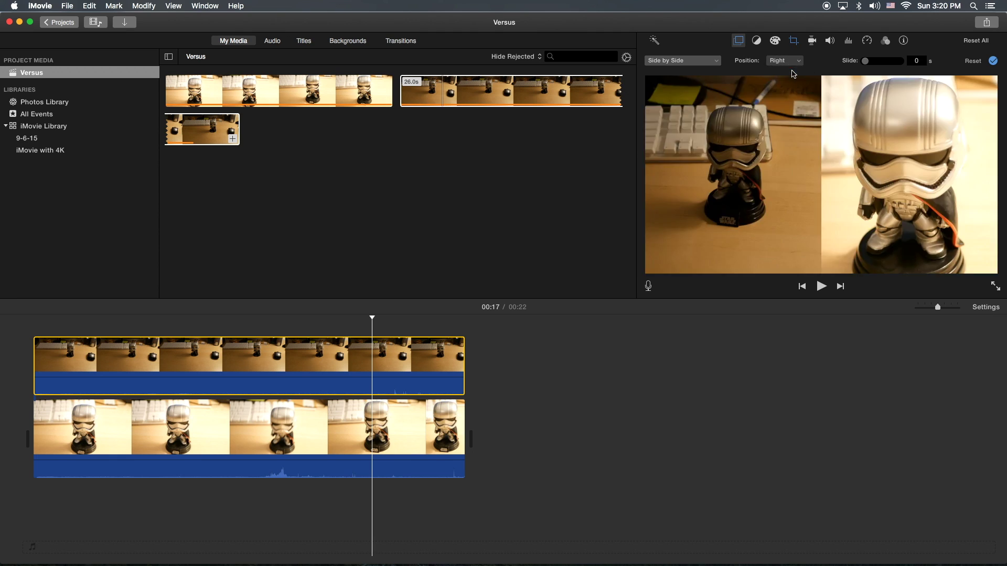
pyautogui.click(6, 339)
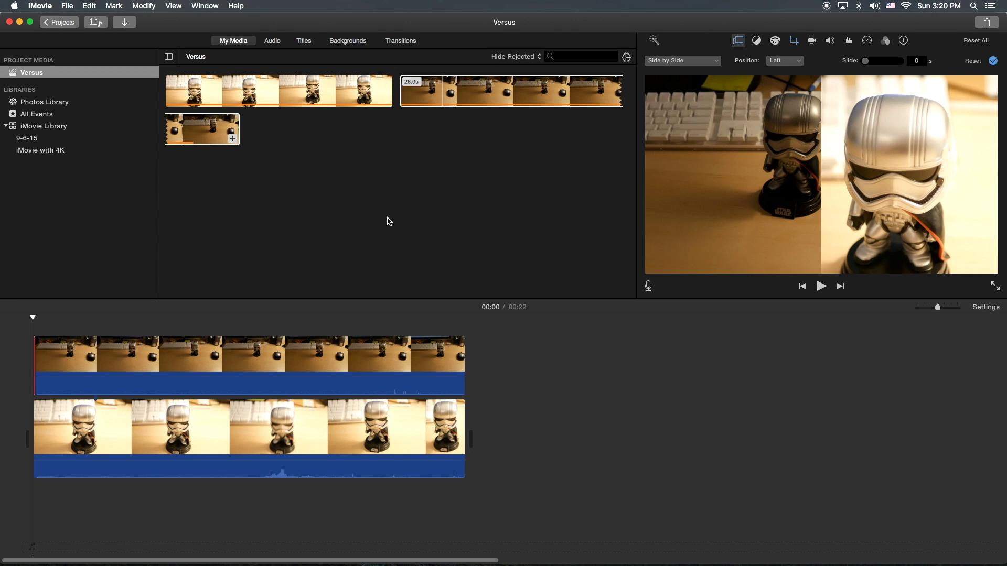
pyautogui.click(801, 61)
pyautogui.click(795, 91)
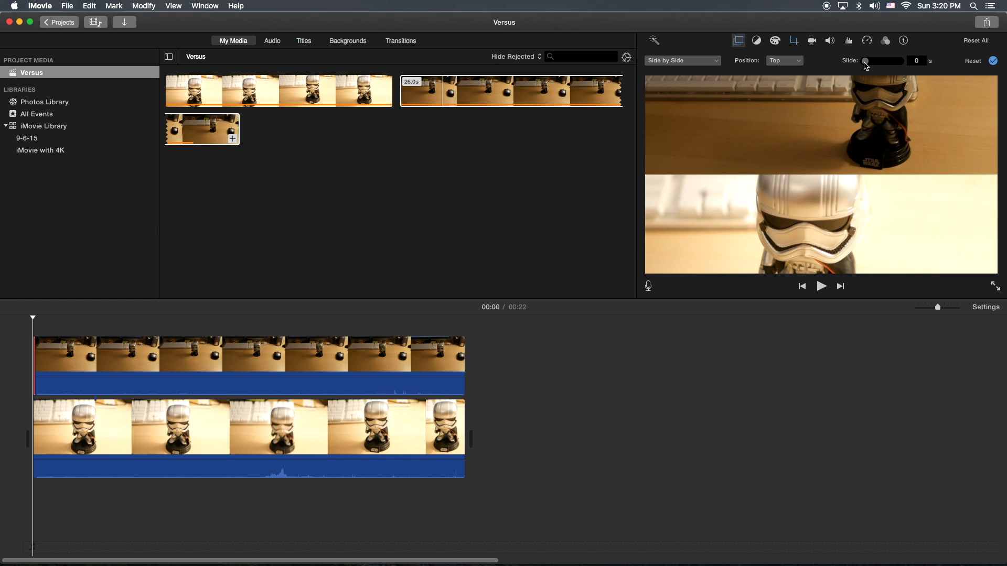
# - Give the split a short slide and trim the overlay clip's start to about 20.8 s
pyautogui.moveTo(865, 65); pyautogui.dragTo(869, 66)
pyautogui.moveTo(35, 361); pyautogui.dragTo(60, 363)
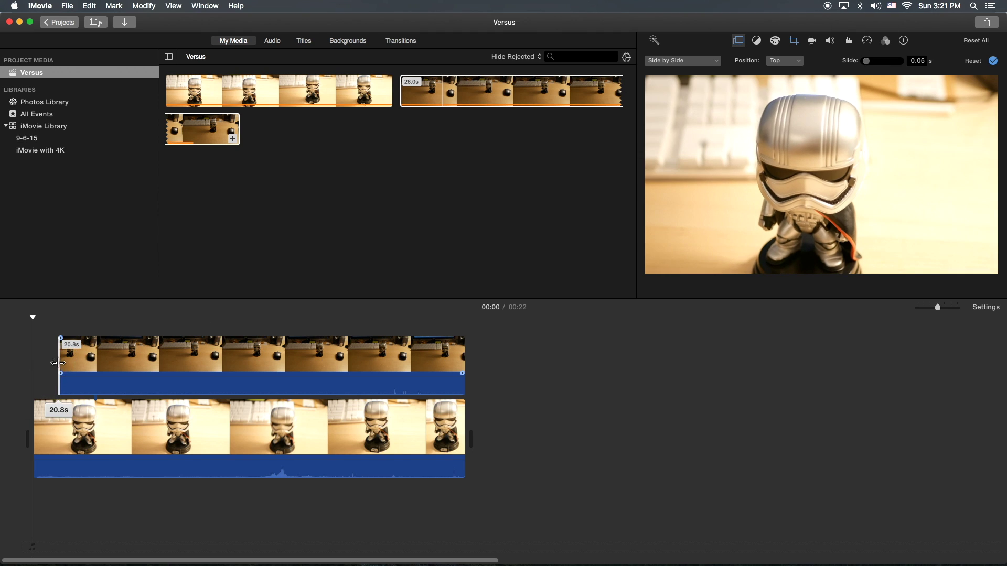
pyautogui.click(39, 346)
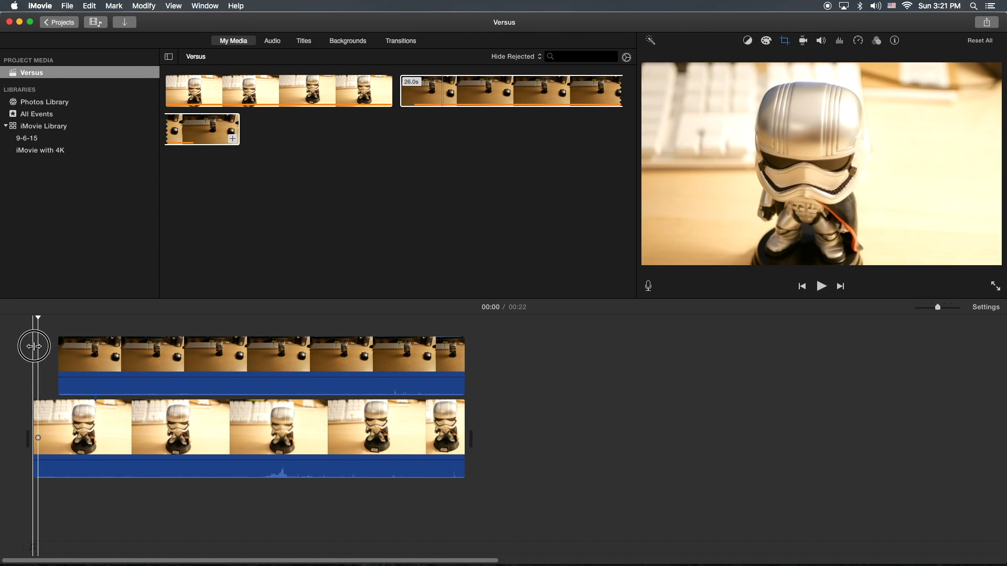
# - Preview playback, then lengthen the Slide transition to 0.53 s
pyautogui.press('space')
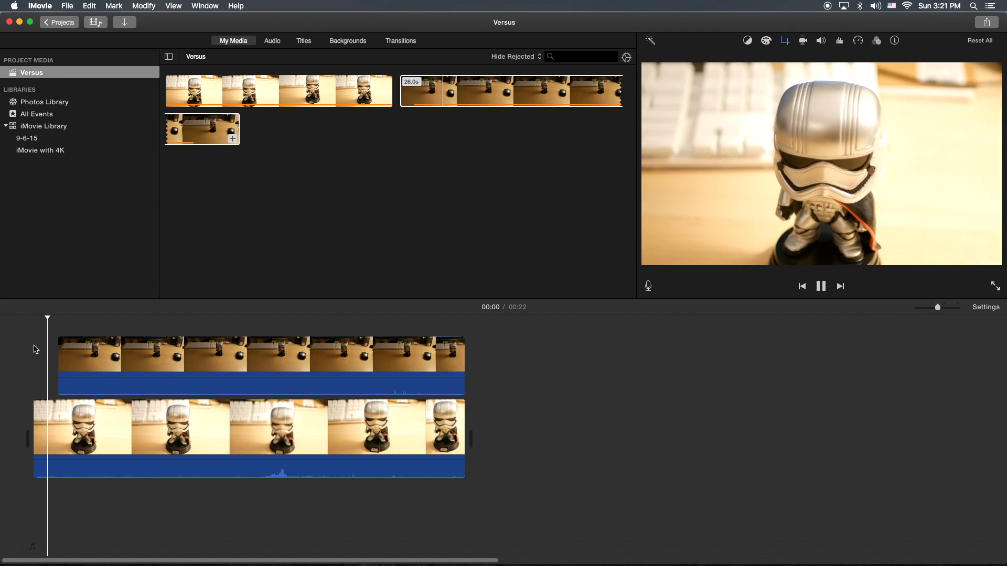
pyautogui.press('space')
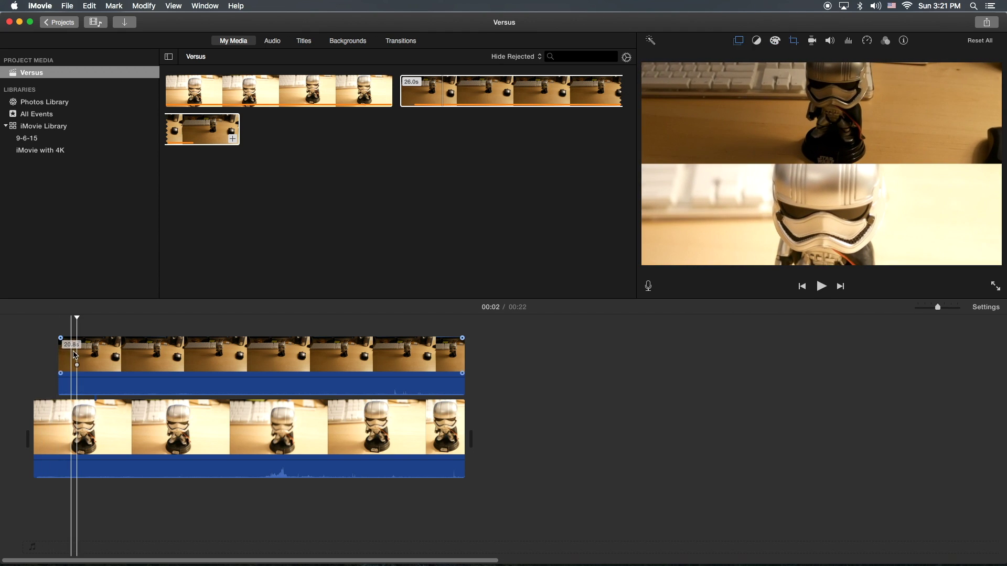
pyautogui.click(75, 356)
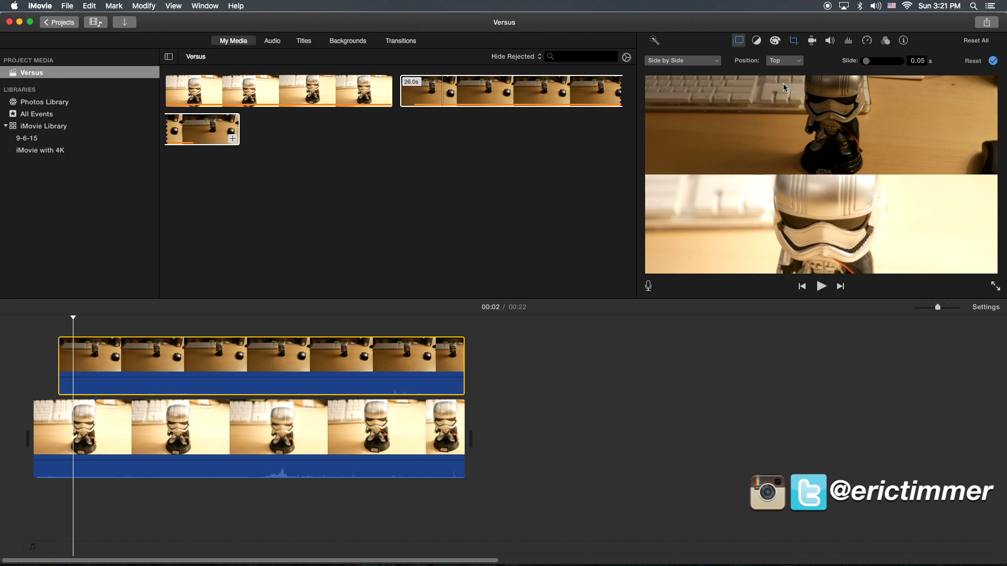
pyautogui.moveTo(869, 63); pyautogui.dragTo(874, 62)
# - Preview the slide, then set the overlay clip's split Position to Right
pyautogui.click(30, 368)
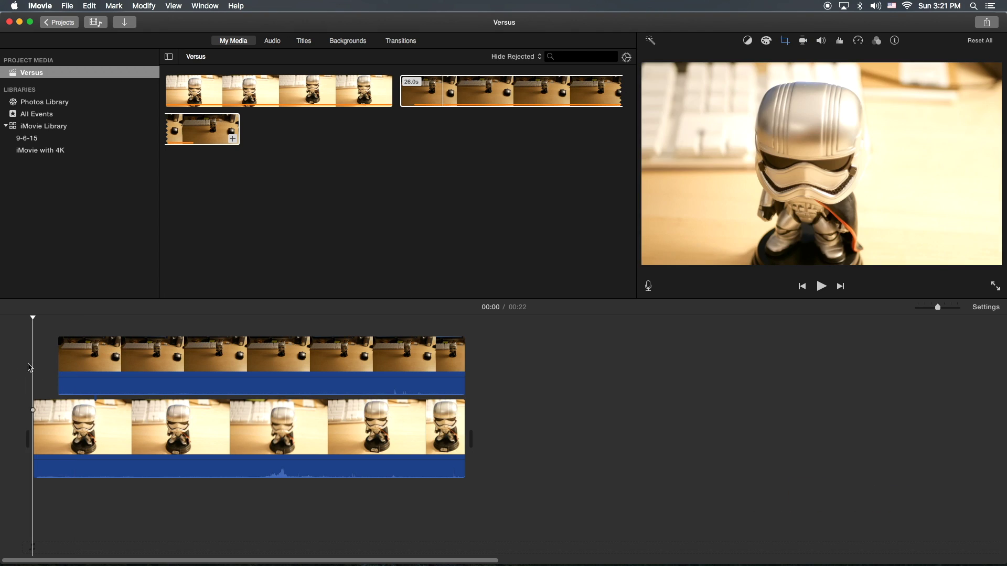
pyautogui.press('space')
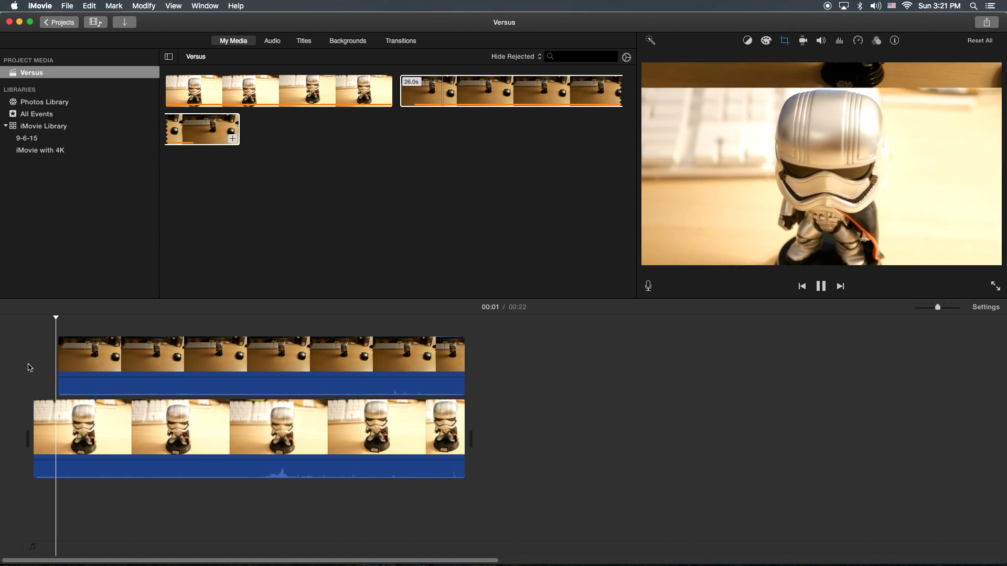
pyautogui.click(76, 362)
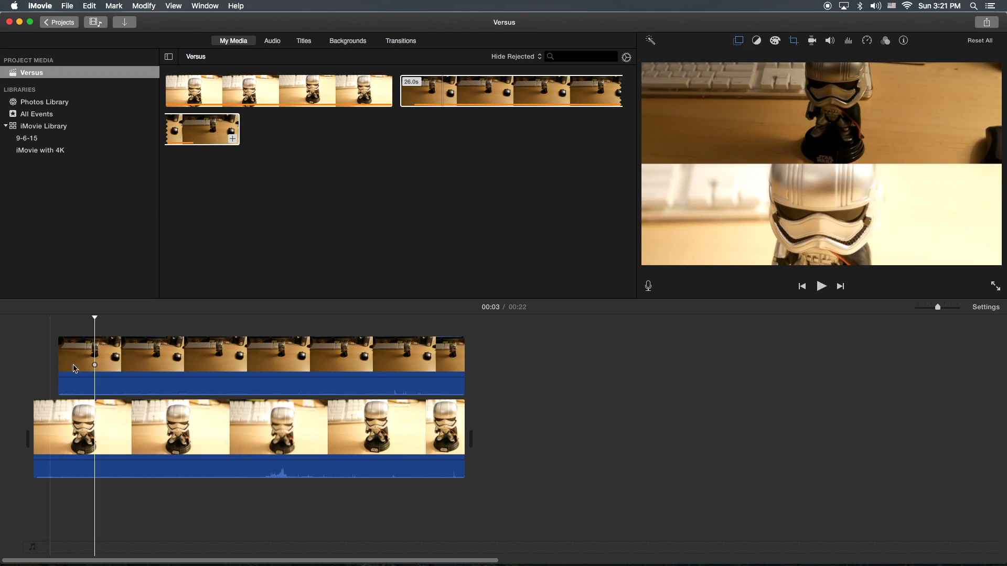
pyautogui.click(185, 351)
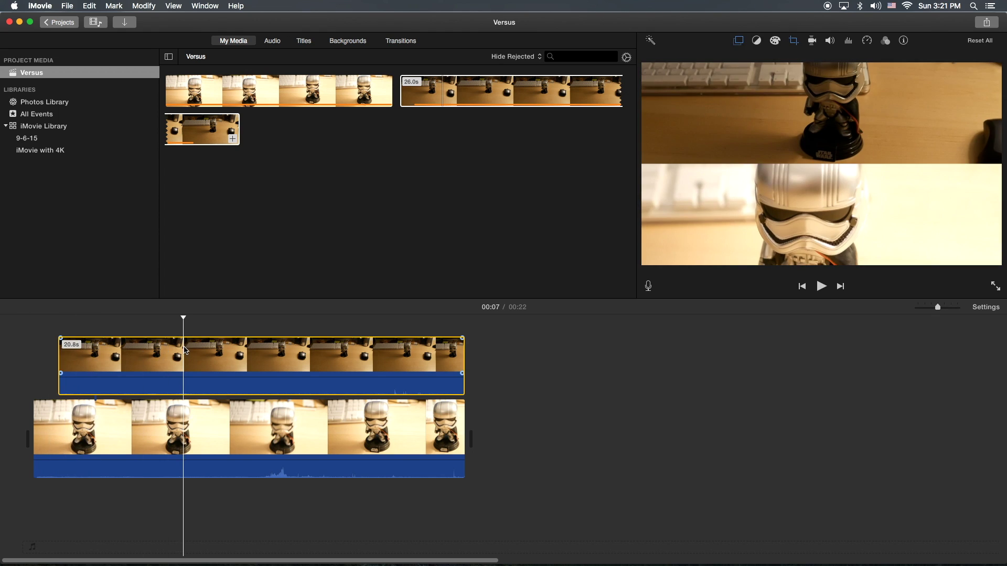
pyautogui.click(249, 345)
pyautogui.click(799, 60)
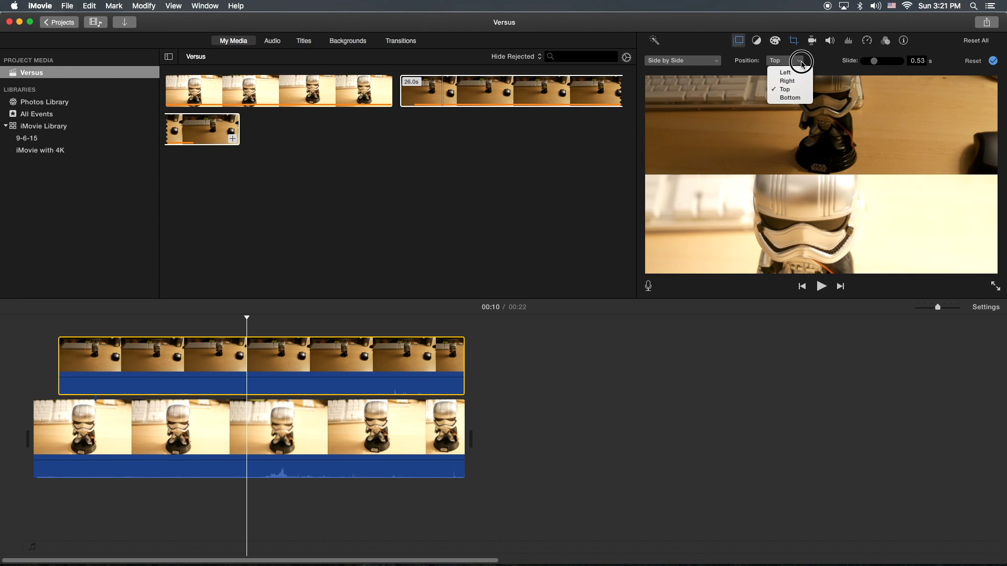
pyautogui.click(795, 80)
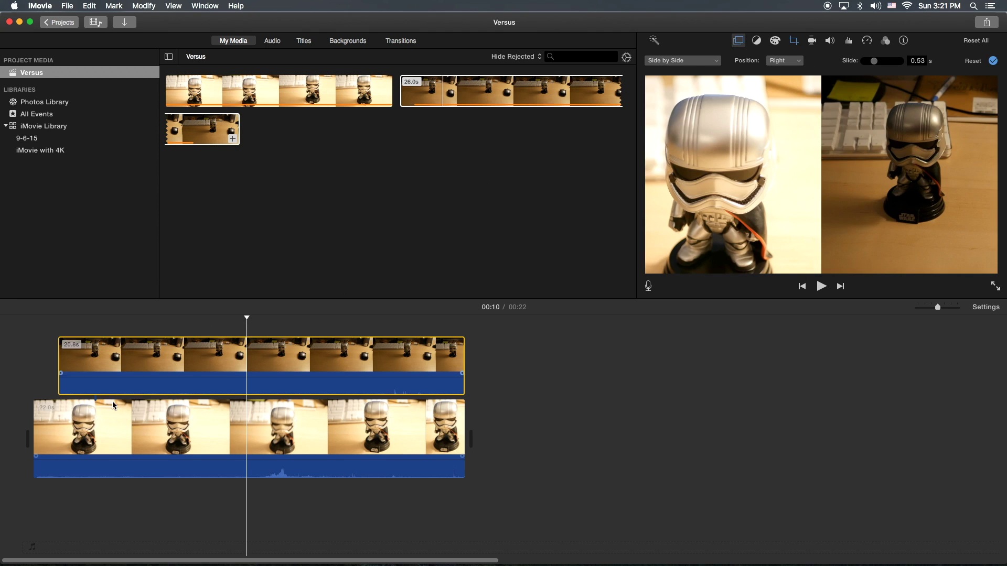
# - Preview the side-by-side split, switch the Position to Left, and replay it
pyautogui.click(34, 375)
pyautogui.press('space')
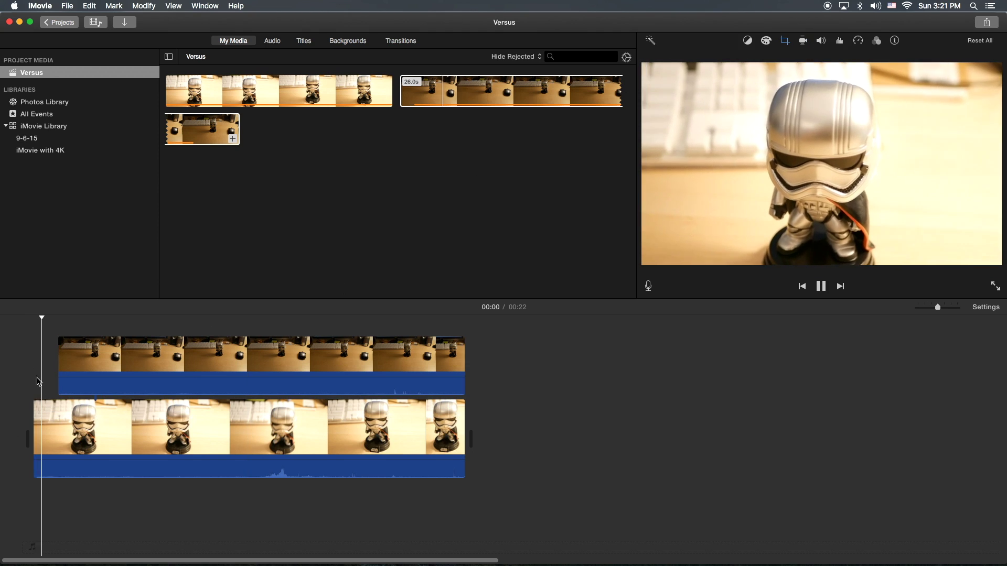
pyautogui.click(141, 364)
pyautogui.click(144, 364)
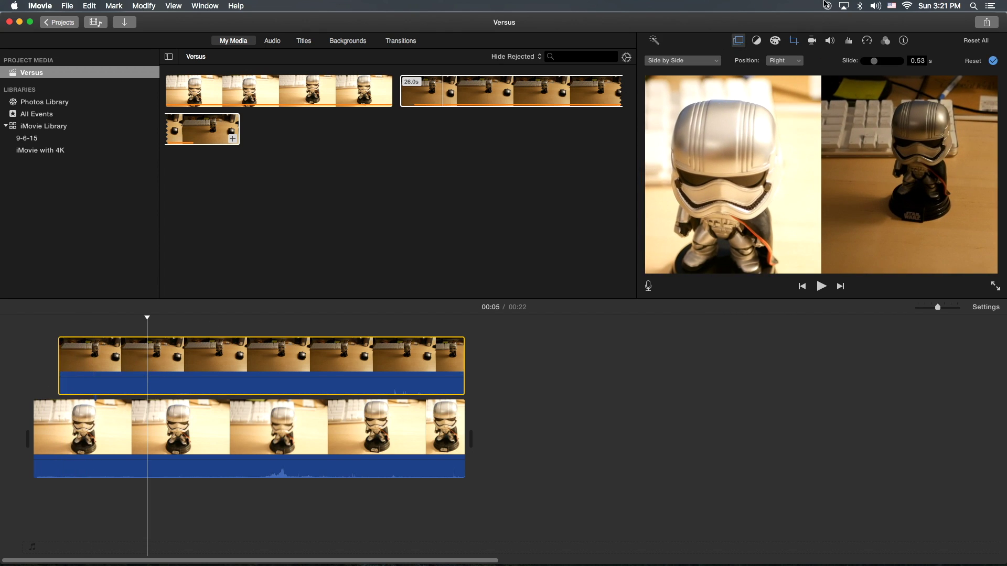
pyautogui.click(801, 59)
pyautogui.click(781, 71)
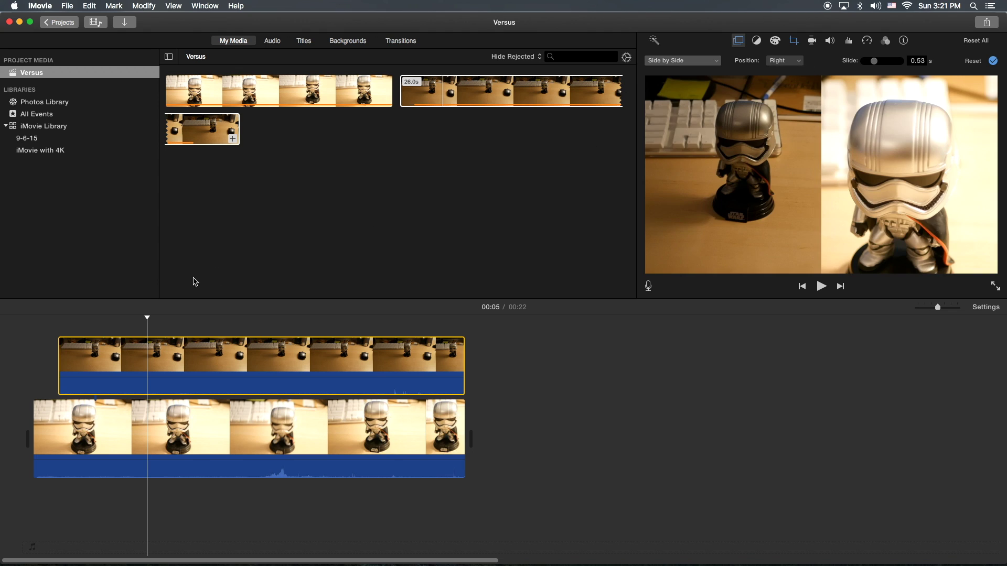
pyautogui.click(42, 355)
pyautogui.press('space')
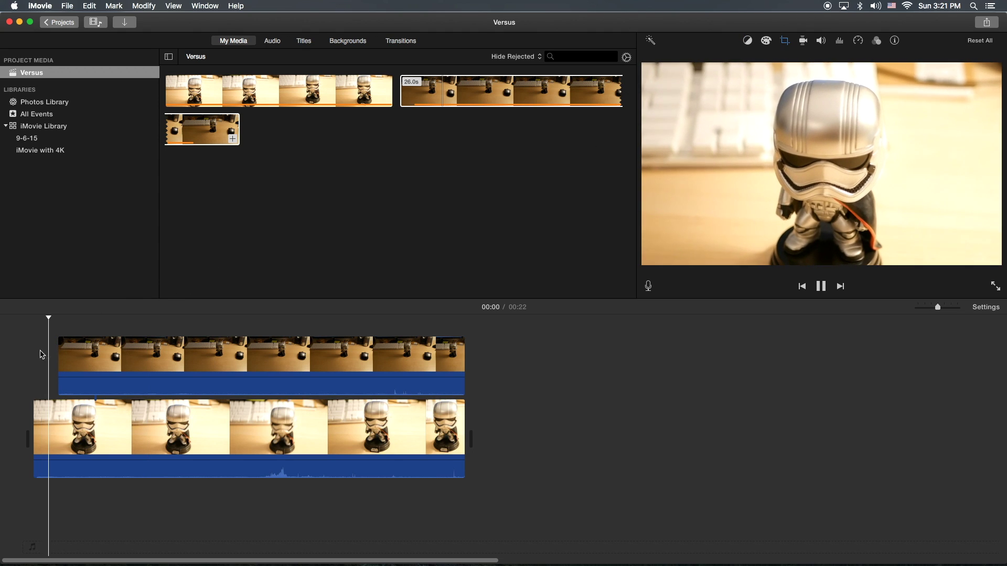
pyautogui.press('space')
# - Lengthen the overlay clip's Slide transition to 1.03 s and play to preview
pyautogui.click(77, 364)
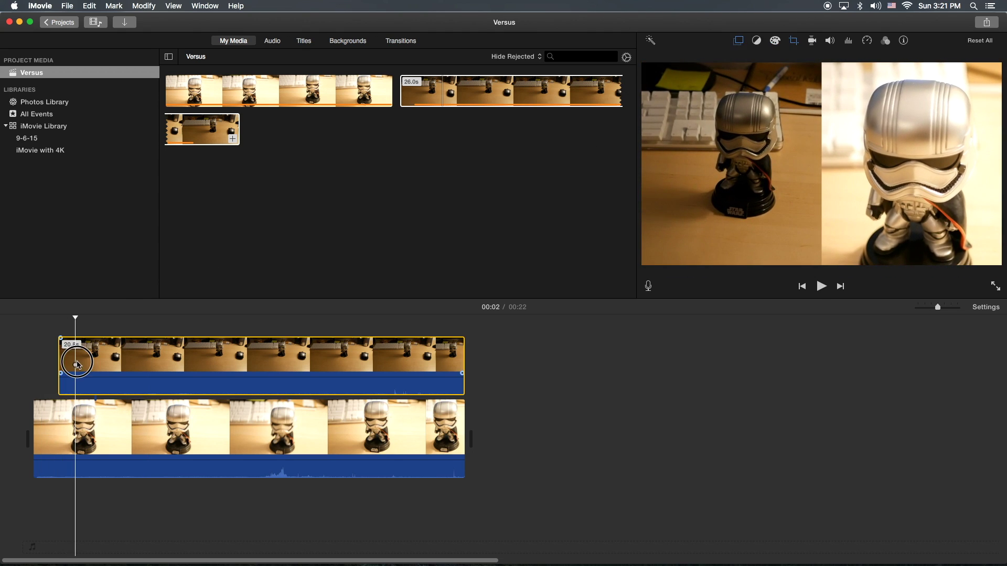
pyautogui.click(881, 62)
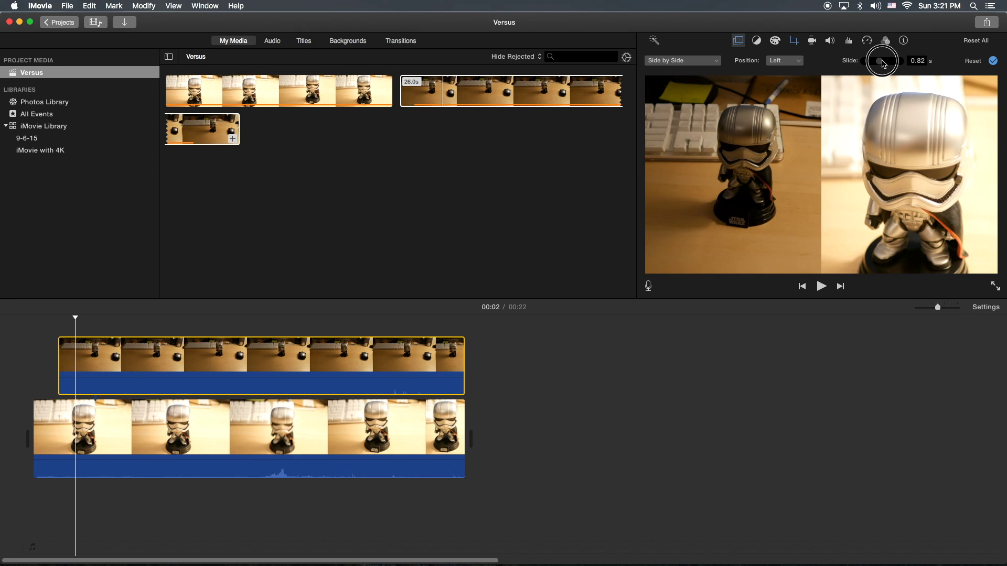
pyautogui.moveTo(884, 64); pyautogui.dragTo(886, 63)
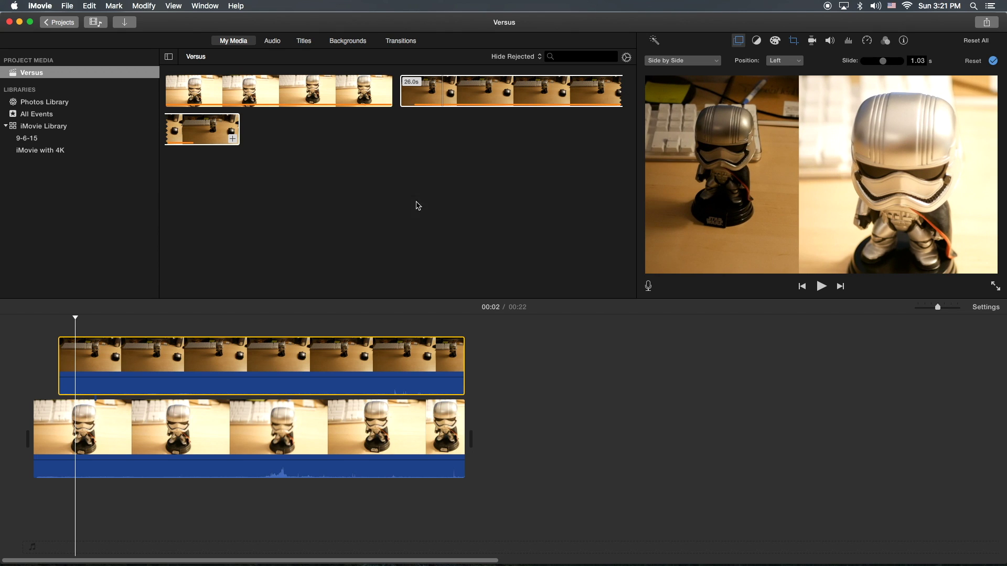
pyautogui.click(33, 344)
pyautogui.press('space')
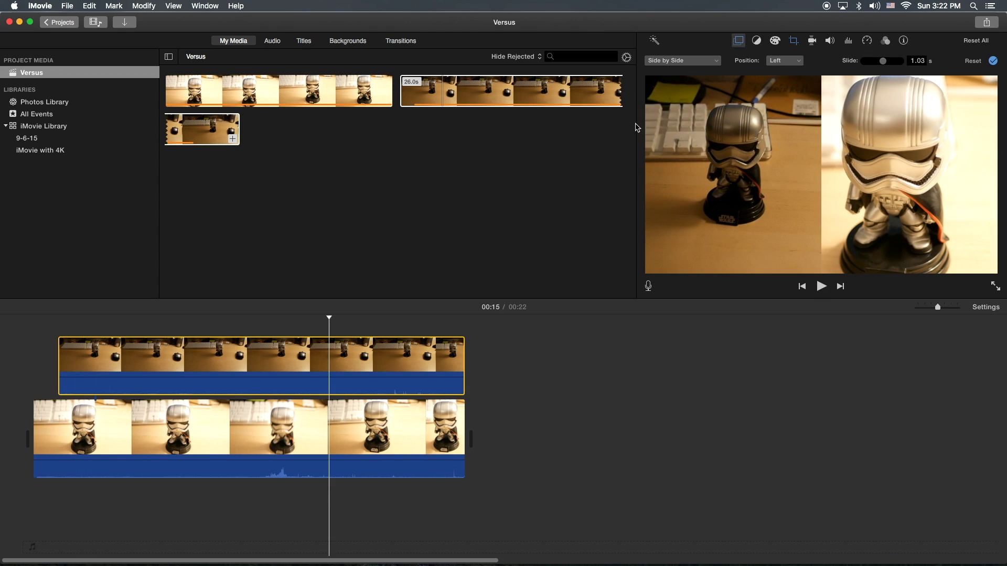
# - Cycle the overlay clip's split Position through Right and Top, finishing on Bottom
pyautogui.click(317, 419)
pyautogui.click(327, 373)
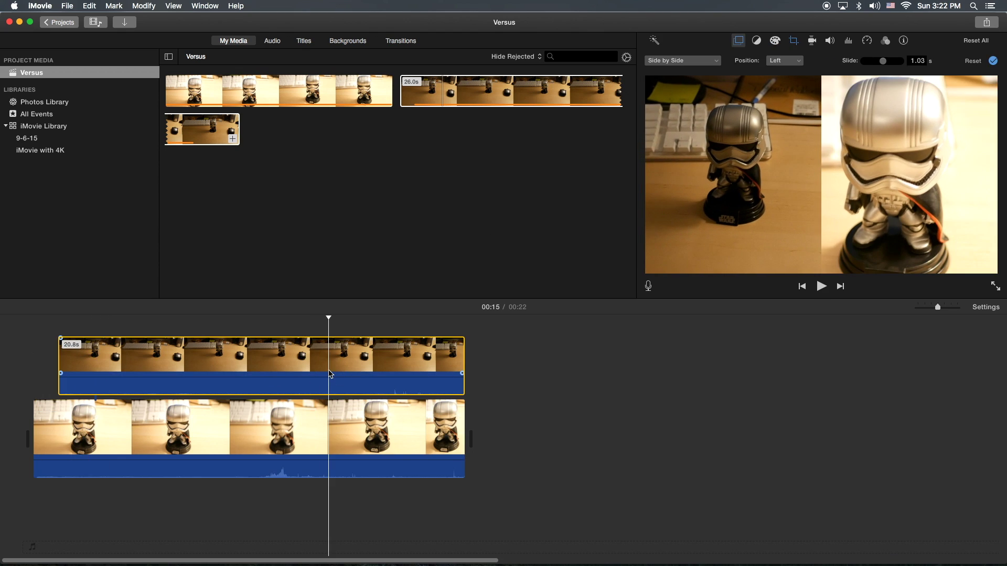
pyautogui.click(780, 62)
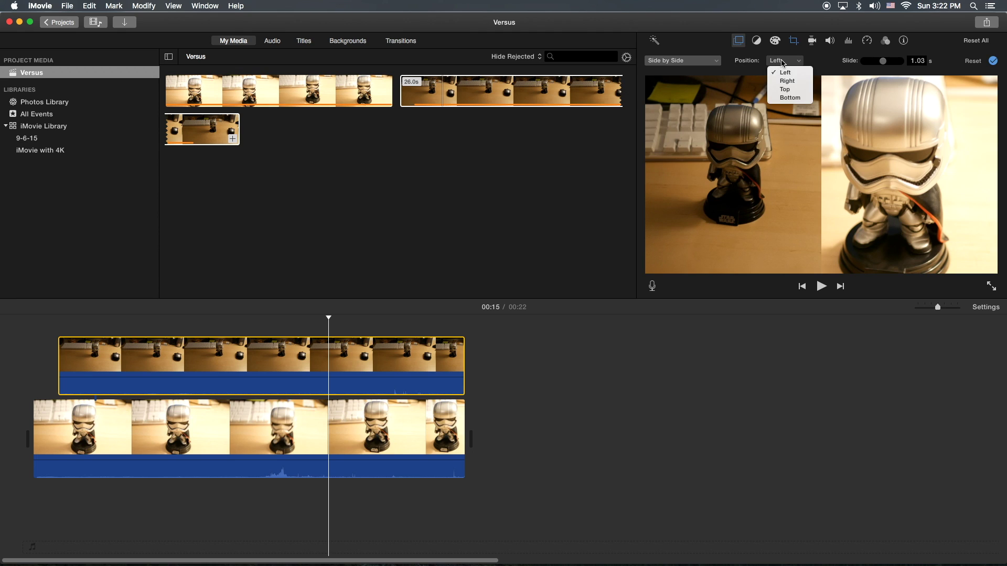
pyautogui.click(793, 82)
pyautogui.click(791, 62)
pyautogui.click(793, 90)
pyautogui.click(791, 60)
pyautogui.click(794, 98)
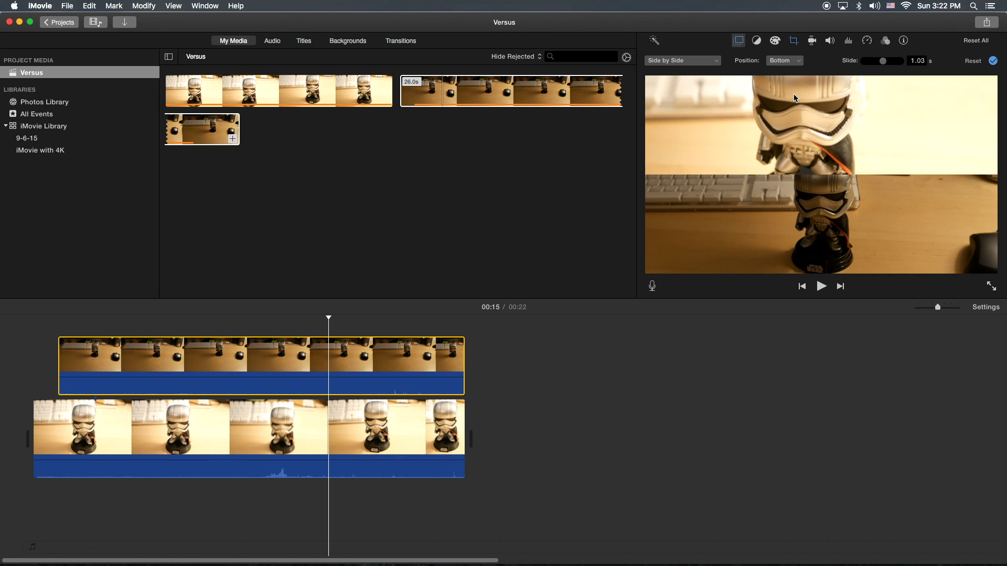